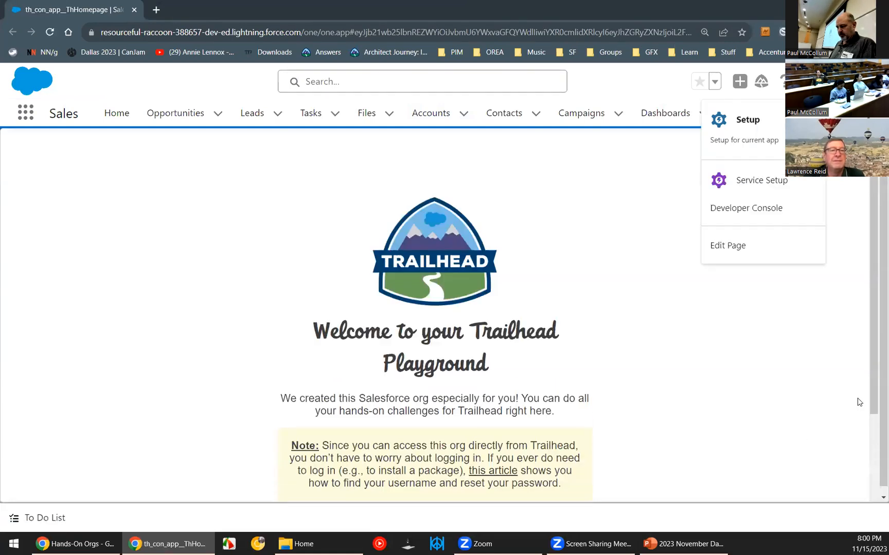
Open Setup for the current app, search the setup options for "labels", and open the Custom Labels page.
click(749, 128)
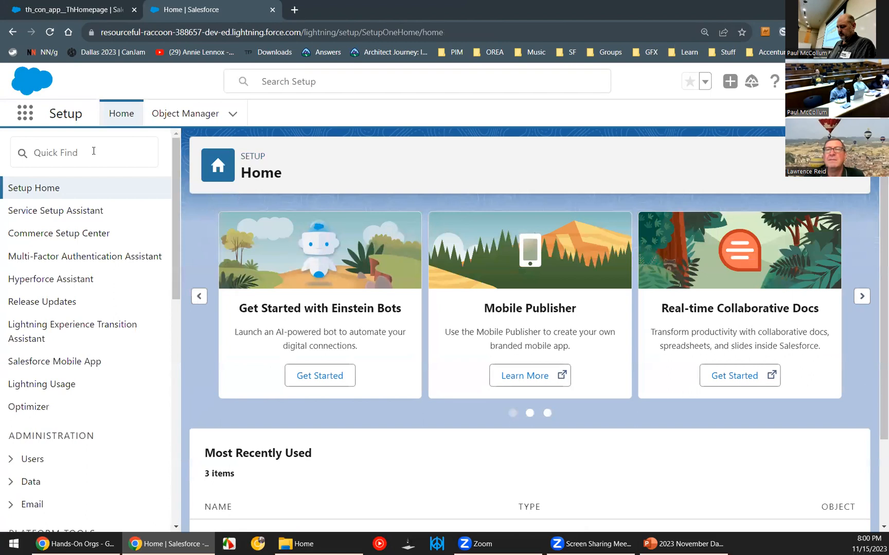
click(93, 151)
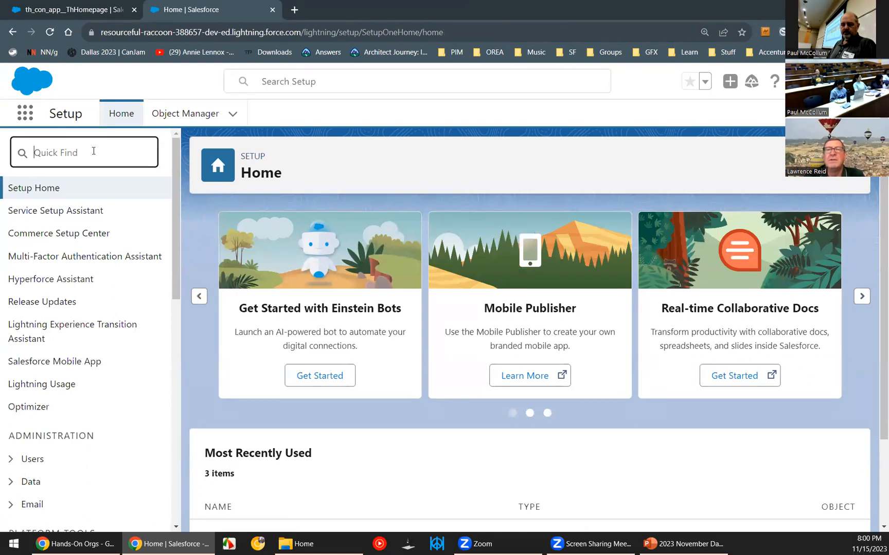
text(label)
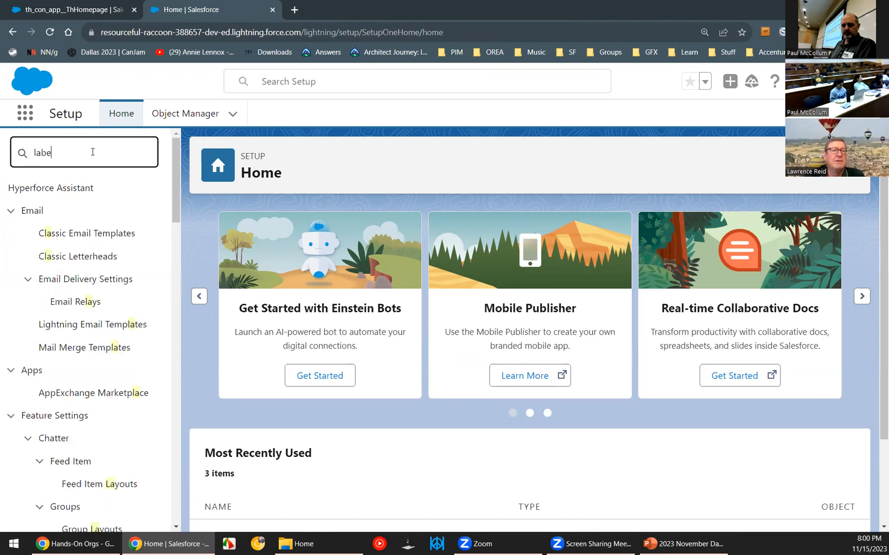
key(BackSpace)
text(ls)
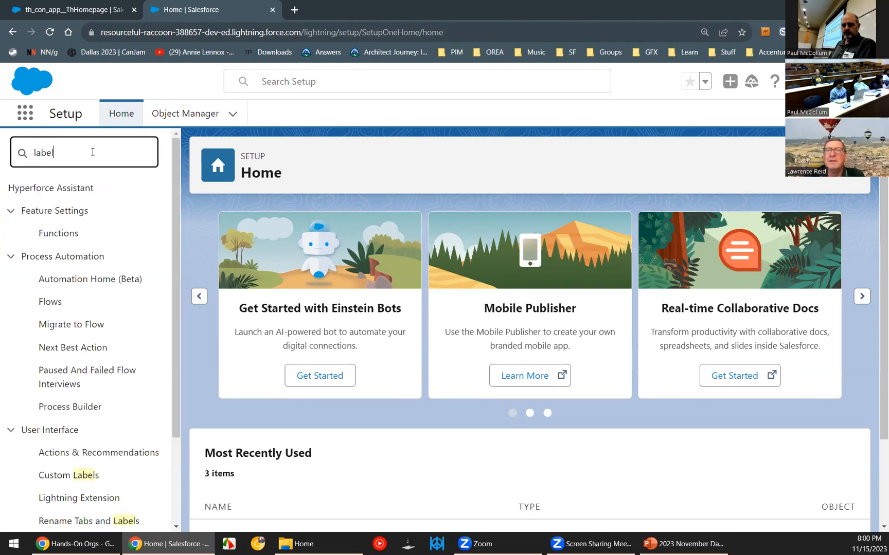
click(76, 219)
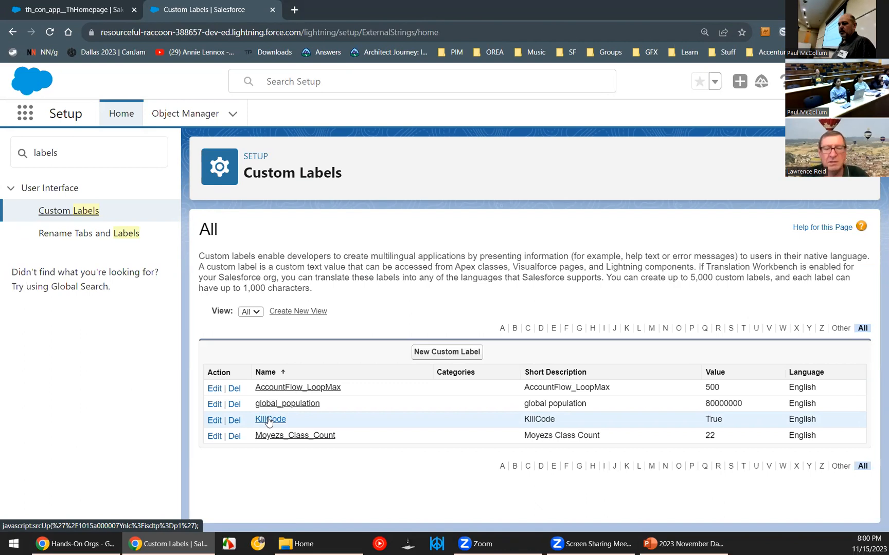
Open the KillCode custom label for editing and highlight its value to examine it.
click(269, 422)
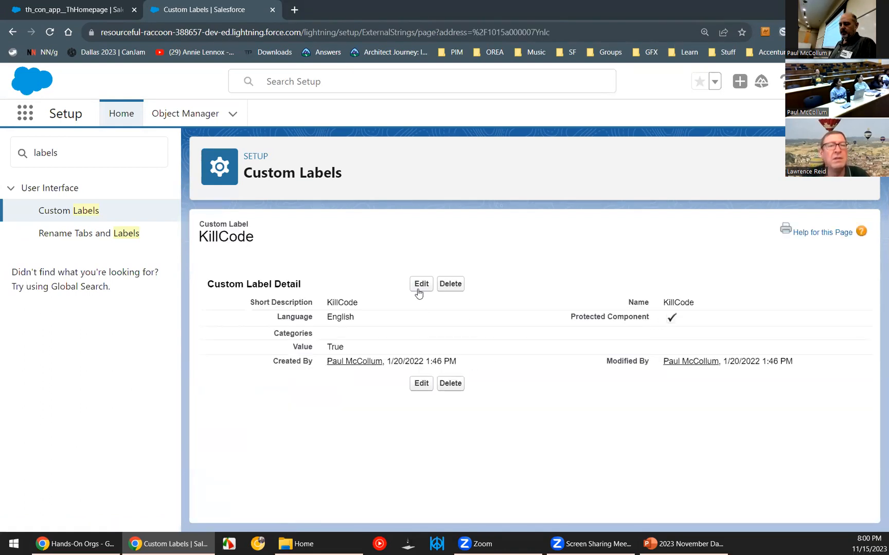
click(418, 289)
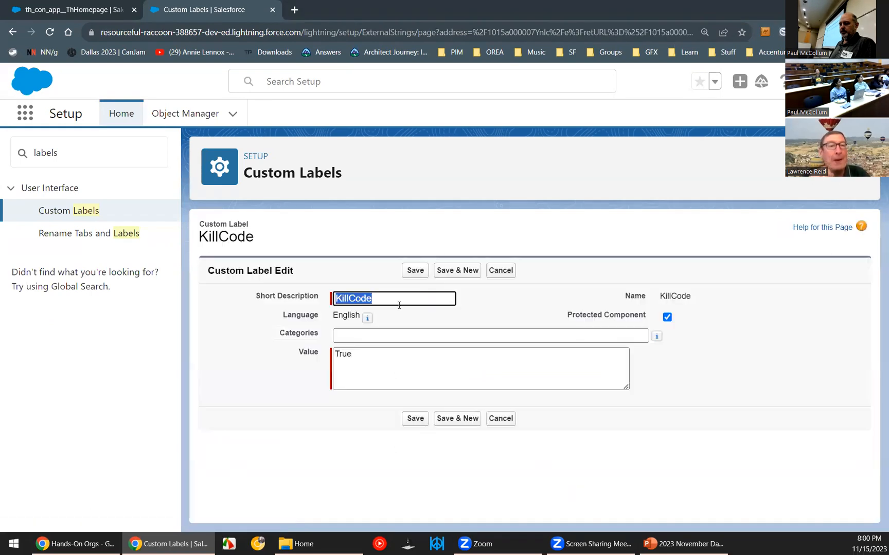
drag(359, 356, 319, 357)
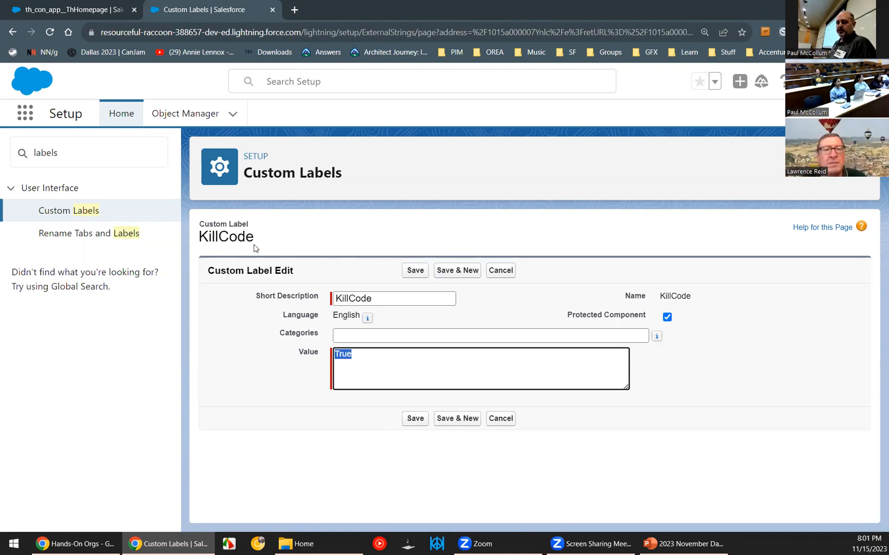
Create and save a new custom label with the short description "My new var" and the value 76.
click(66, 214)
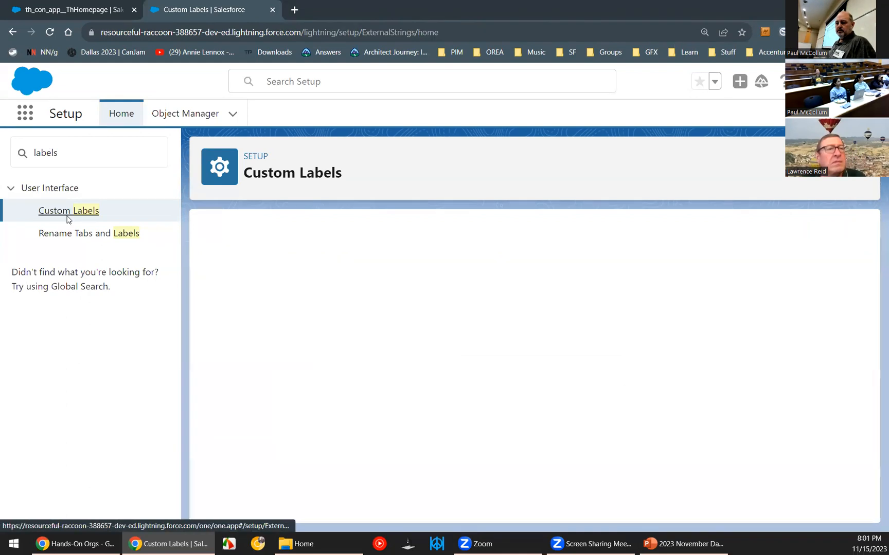
click(437, 351)
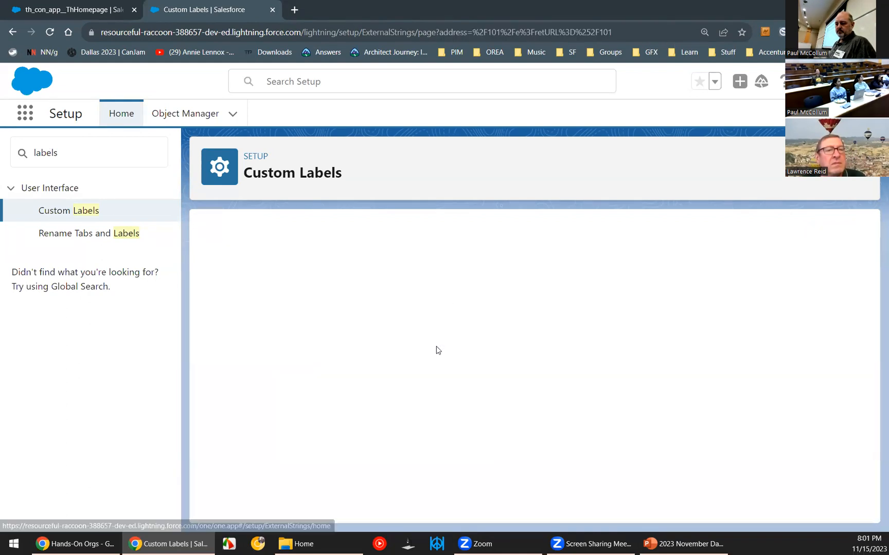
text(My new va)
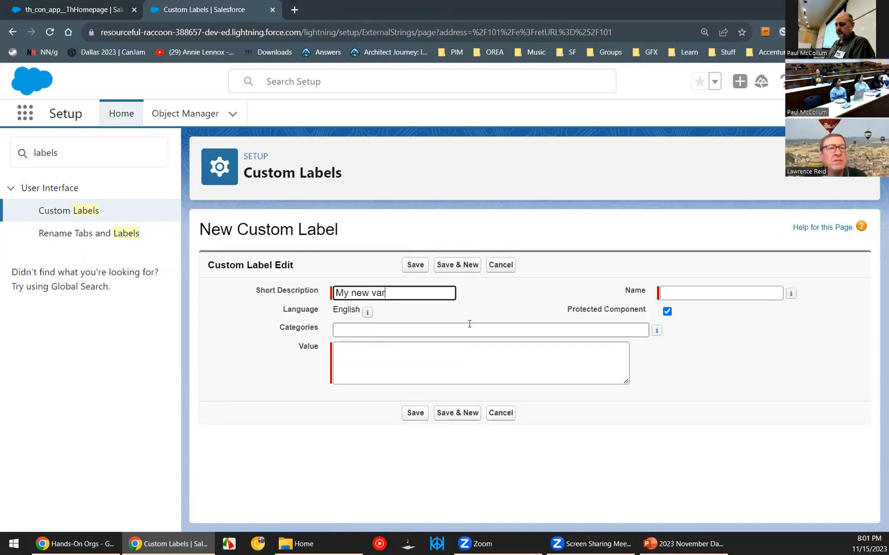
text(r)
key(Tab)
key(Tab)
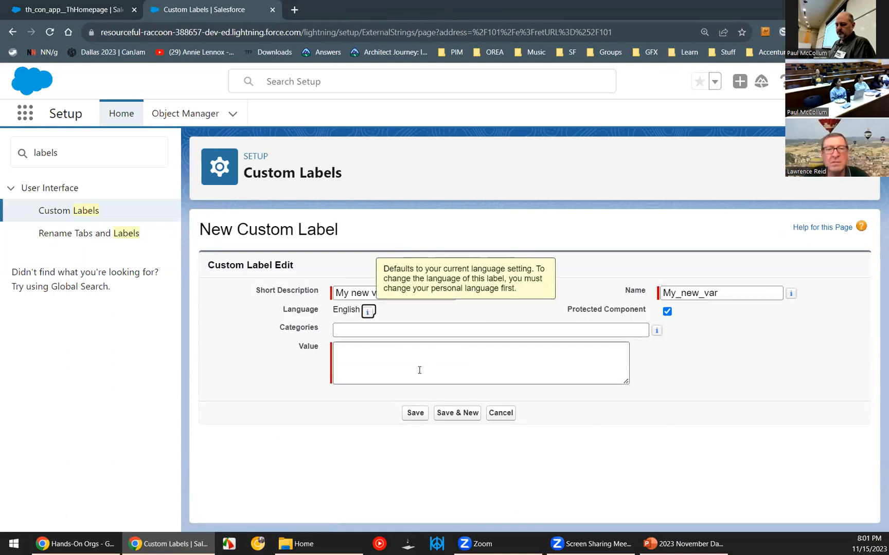
click(415, 360)
text(76)
click(414, 414)
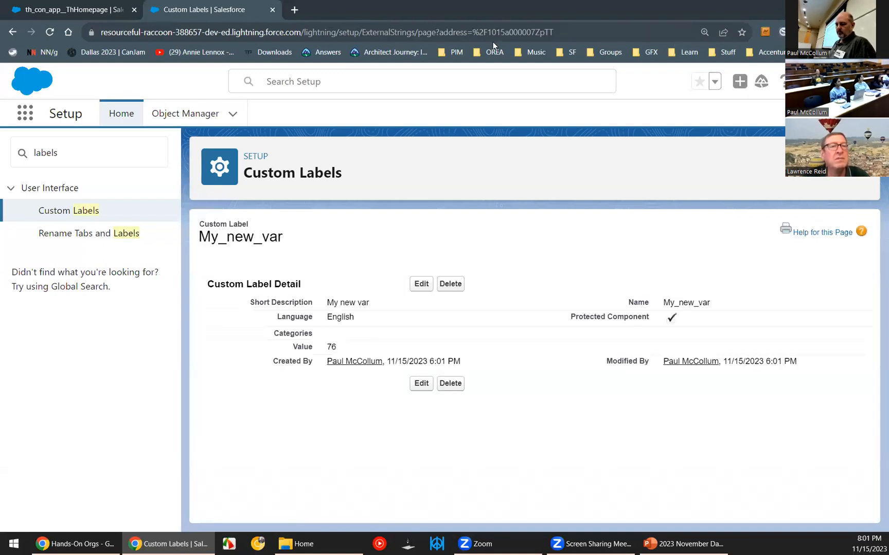
Search the setup options for "flows" and open the Flow Like a Pro flow from the Flows list in Flow Builder.
click(78, 152)
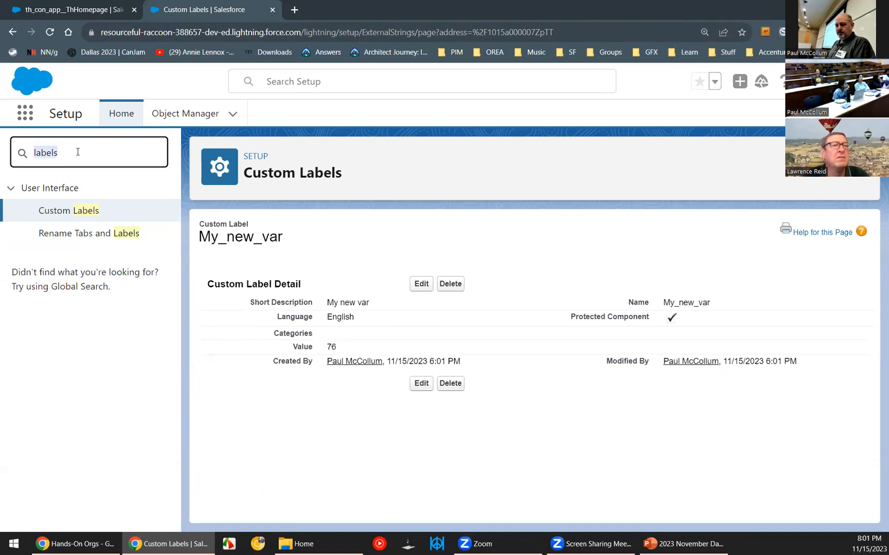
text(flow)
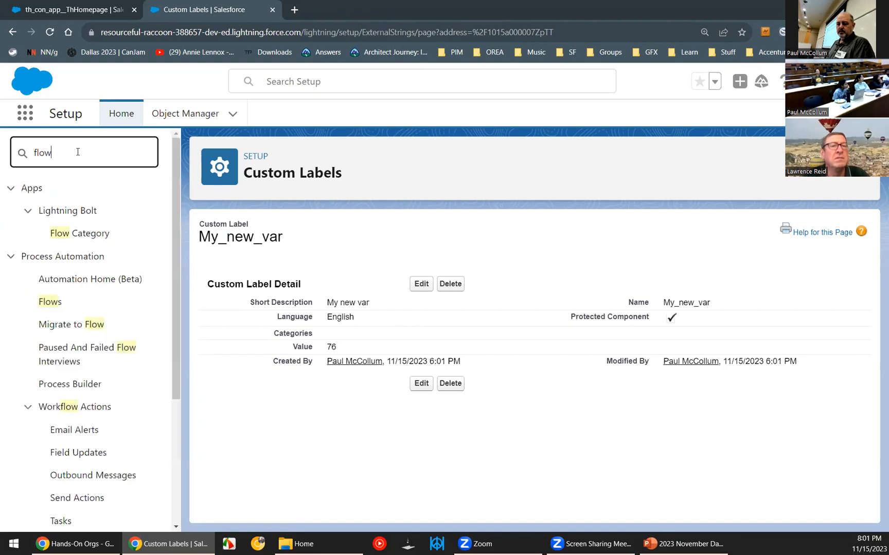
text(s)
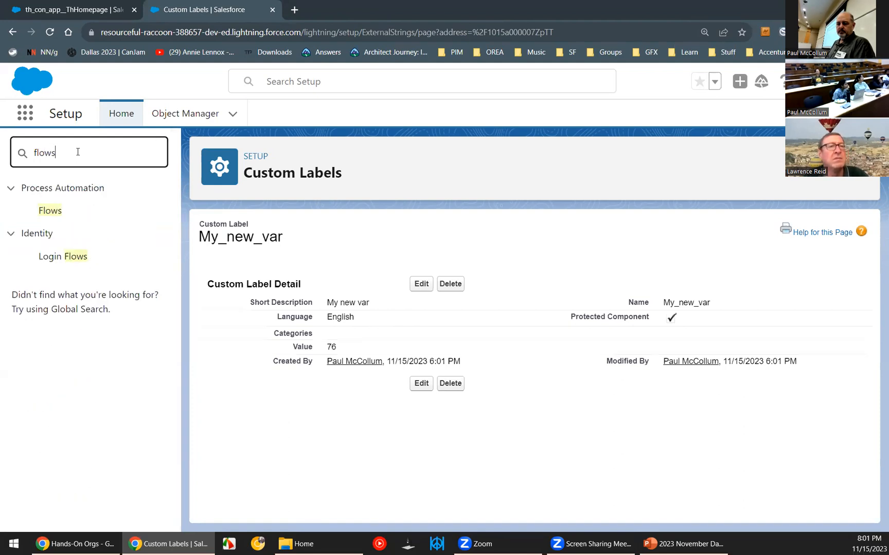
click(50, 210)
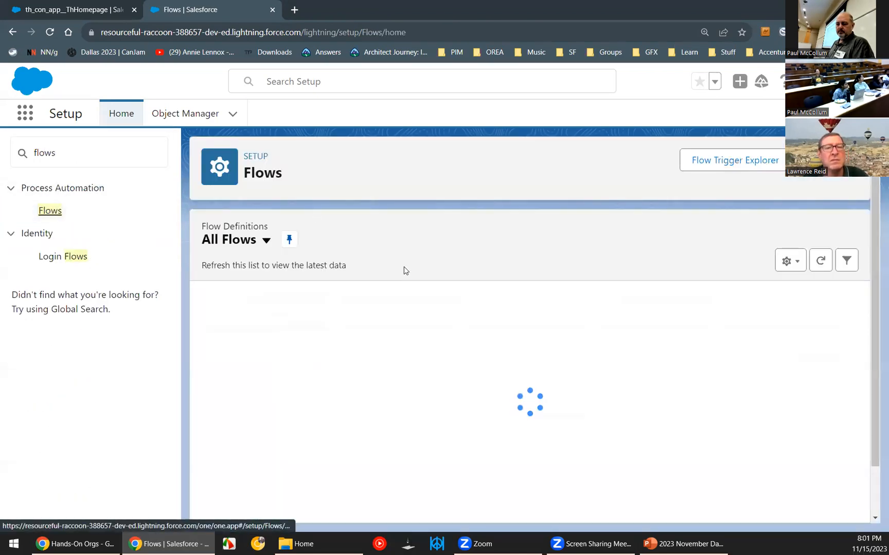
click(251, 315)
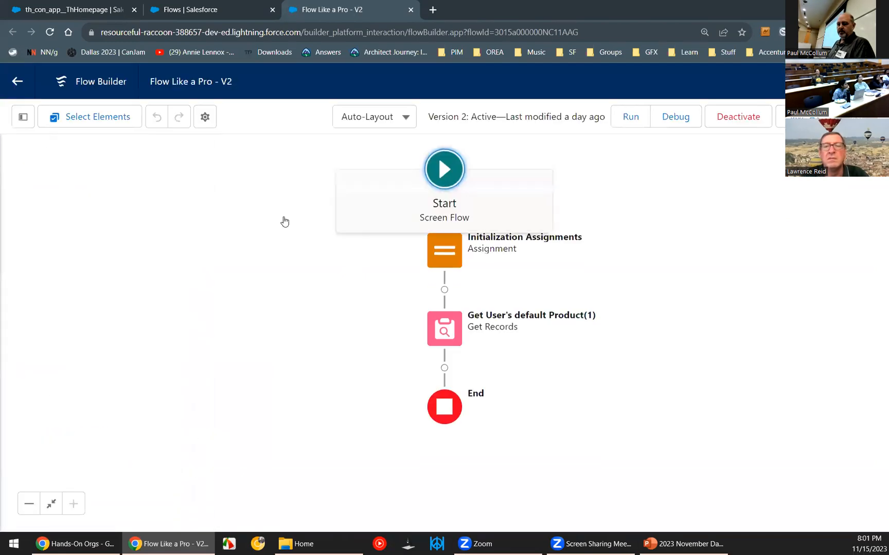
Add a second assignment row to the Initialization Assignments element with init_Department as its variable.
click(445, 291)
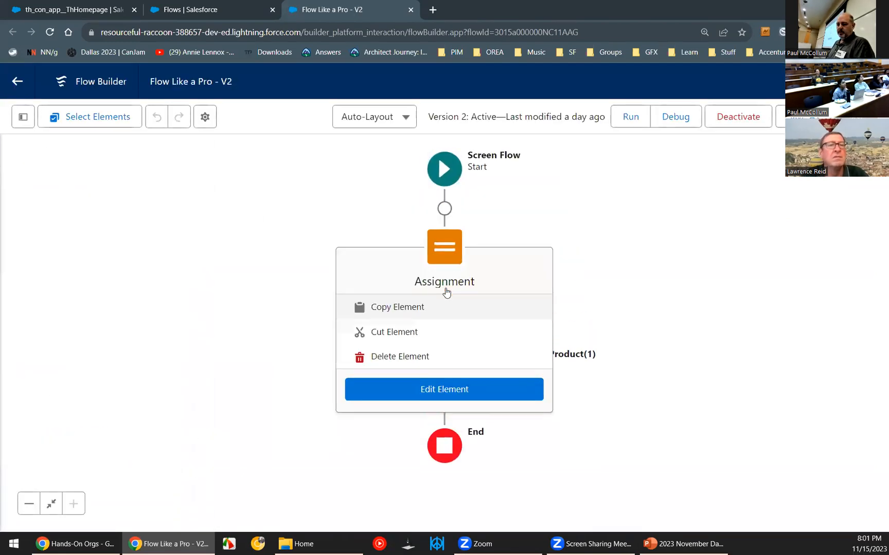
click(442, 392)
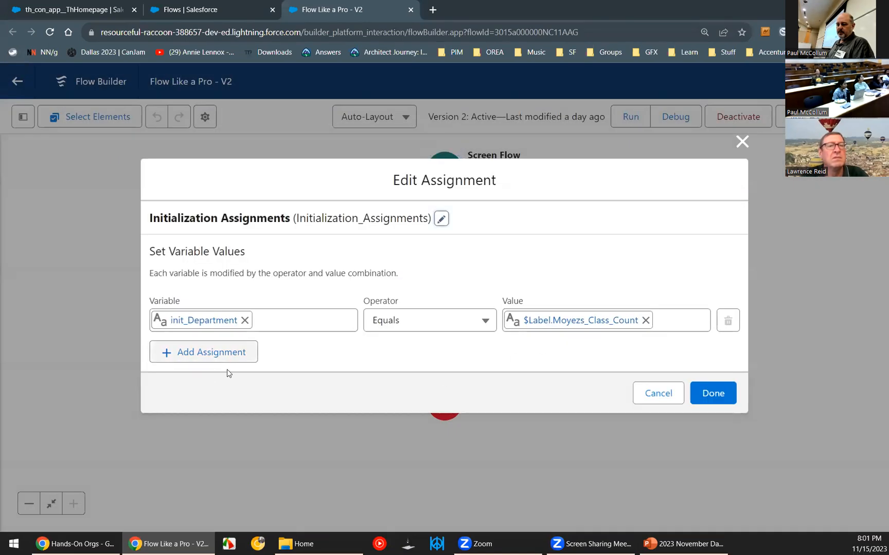
click(194, 355)
click(206, 343)
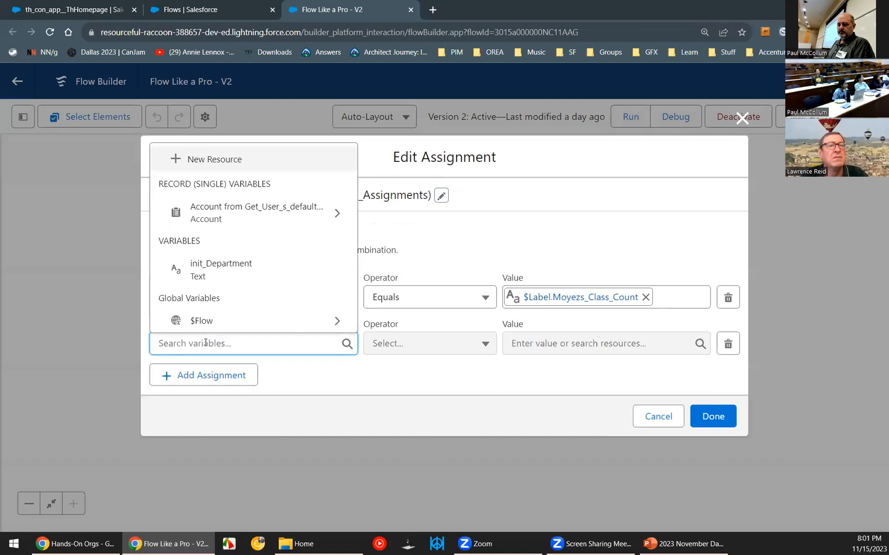
click(232, 276)
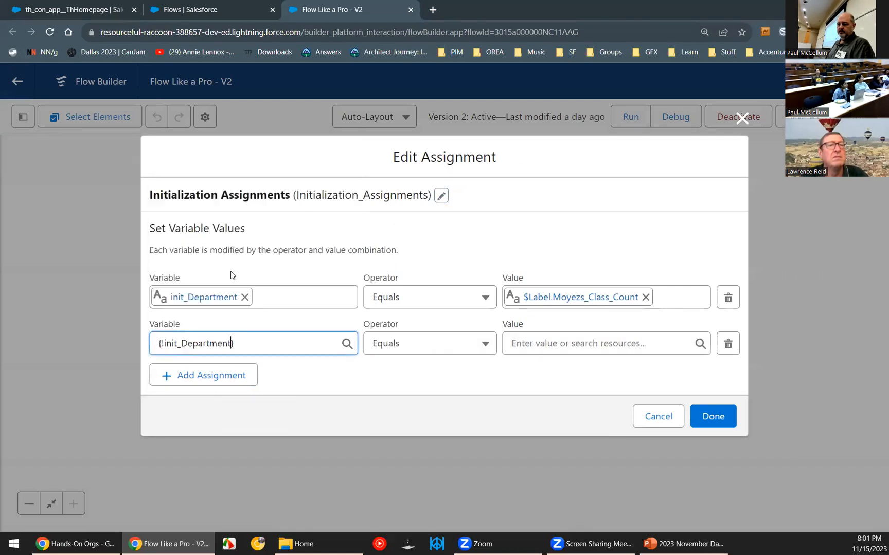
Set the new assignment row's value to the $Label.My_new_var custom label, and close the assignment editor without saving.
click(548, 344)
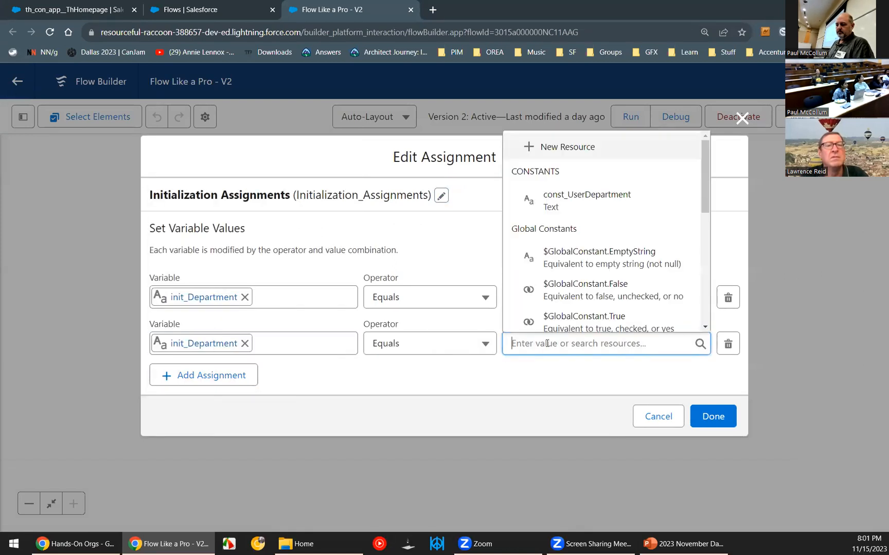
scroll(582, 280, down, 5)
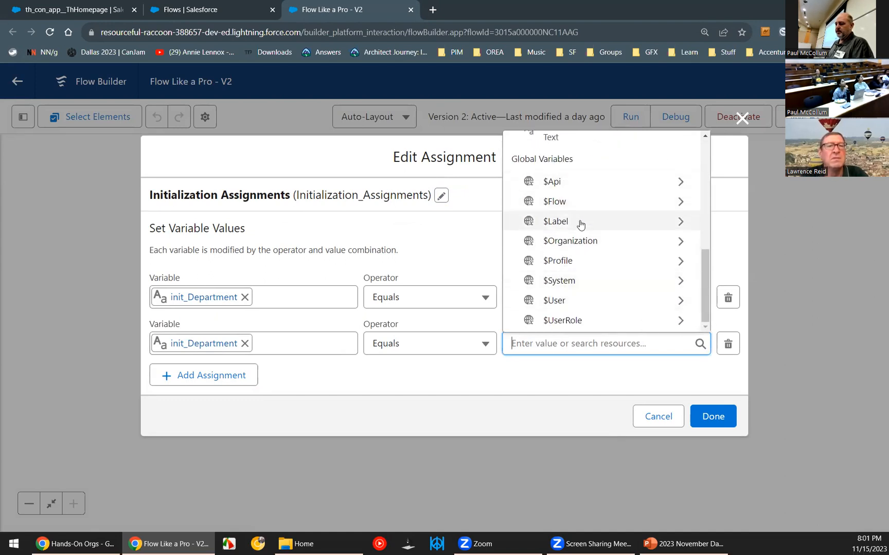
click(581, 224)
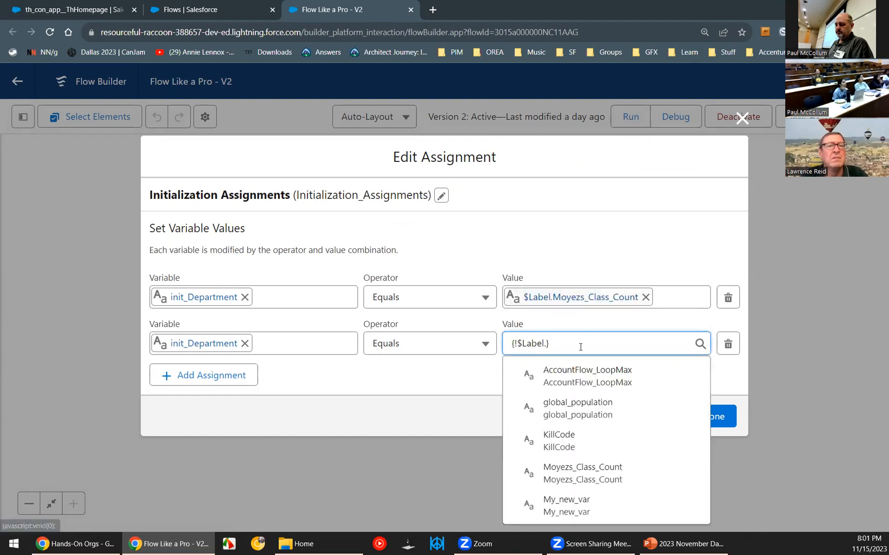
click(568, 511)
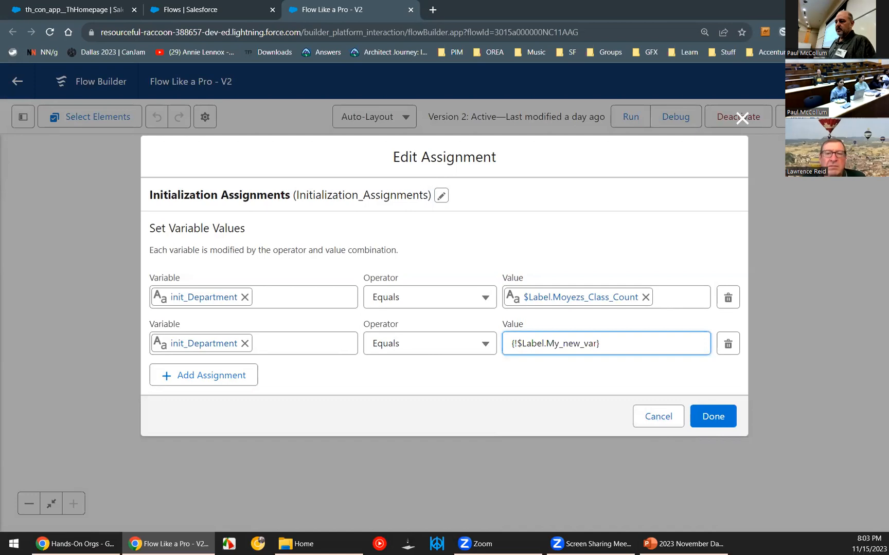
click(742, 119)
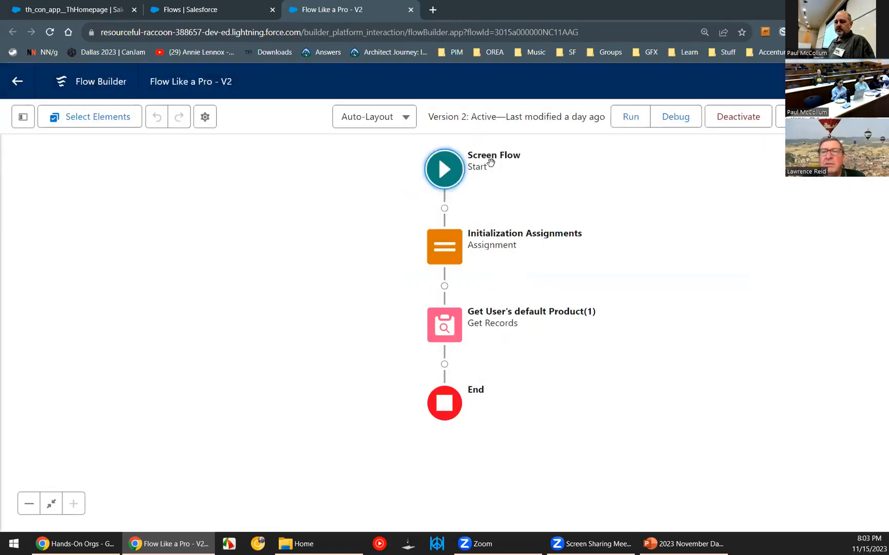
Switch to the 2023 November Dallas Salesforce DUG presentation in PowerPoint and select slide 12, Outline Topics.
click(667, 545)
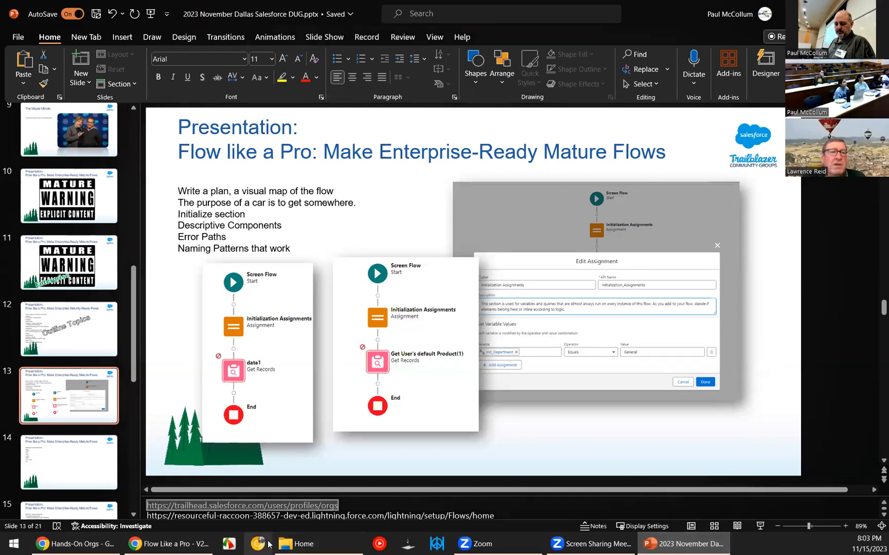
scroll(80, 453, down, 5)
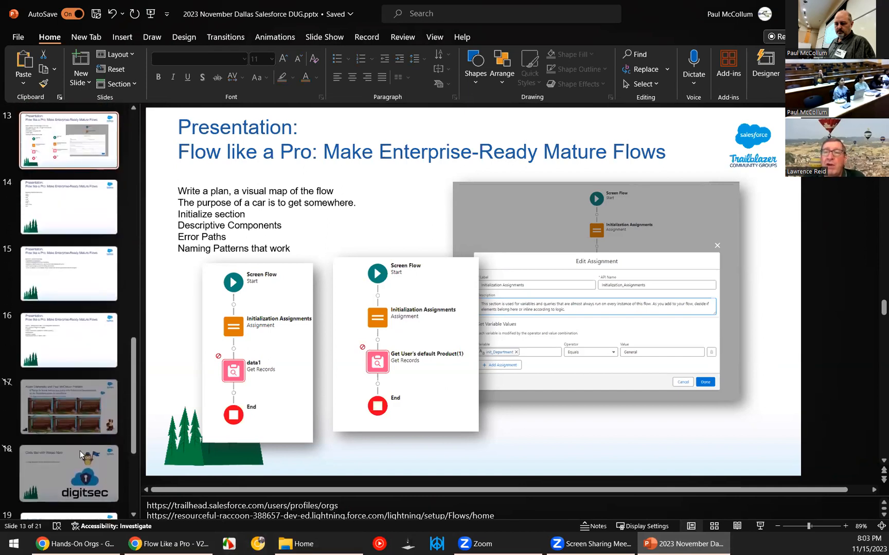
scroll(80, 451, up, 5)
click(63, 317)
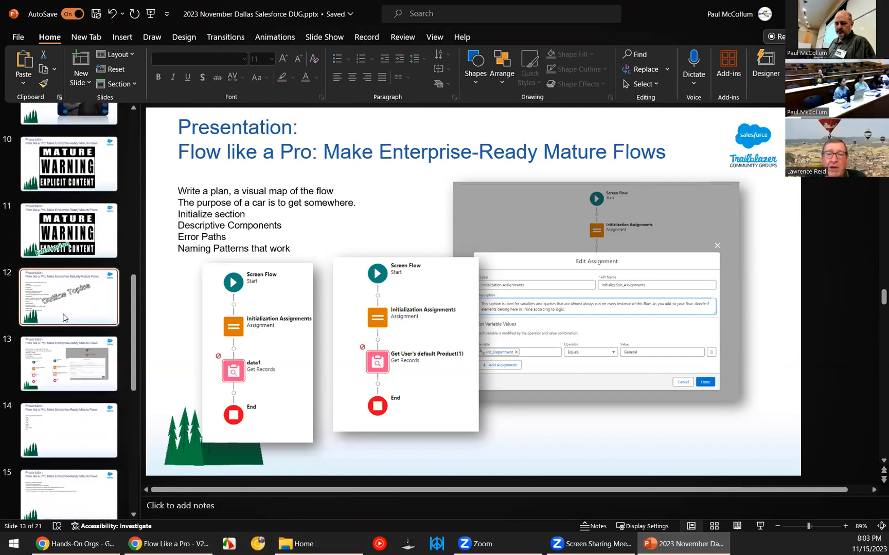